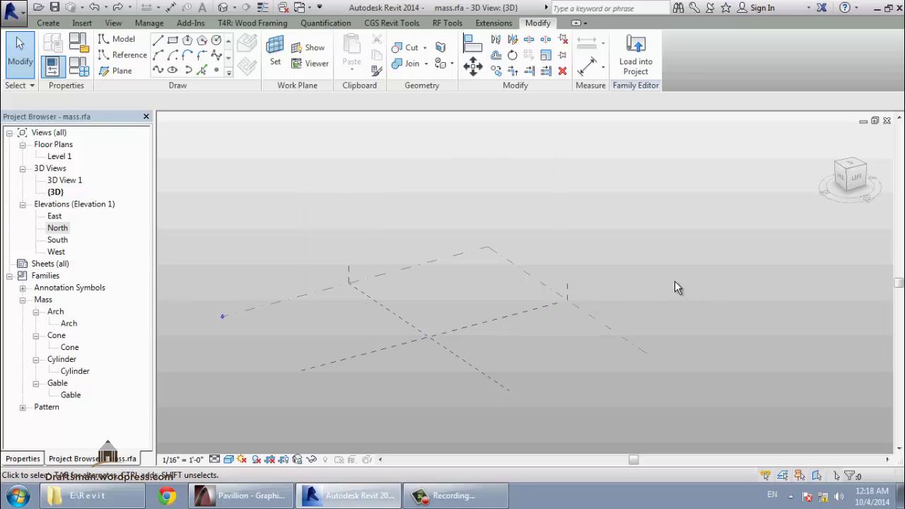
# Step: Start a new family from the file menu, then close the template chooser without opening one
pyautogui.click(9, 11)
pyautogui.moveTo(45, 93)
pyautogui.moveTo(42, 59)
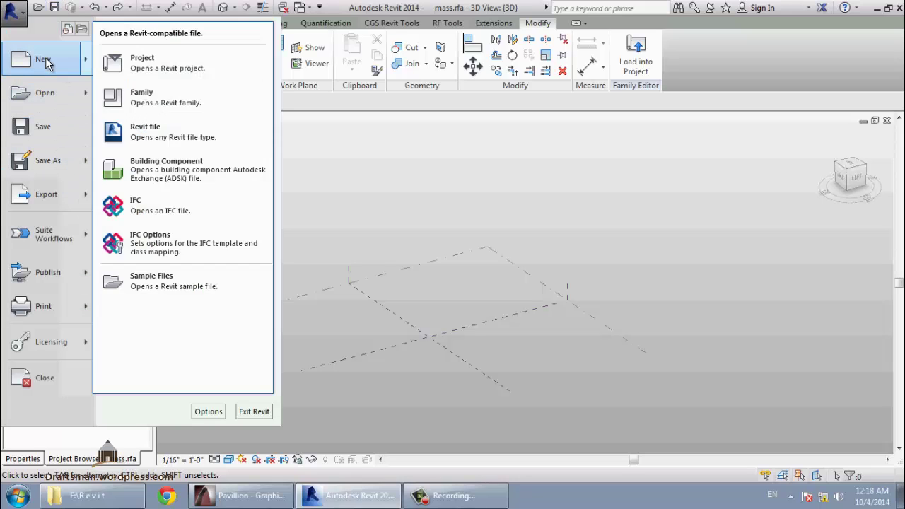
pyautogui.click(141, 105)
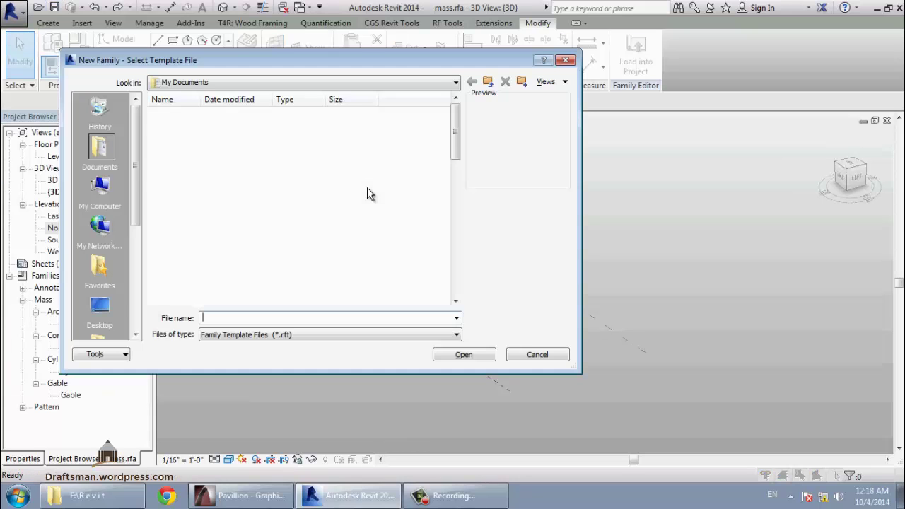
pyautogui.click(534, 361)
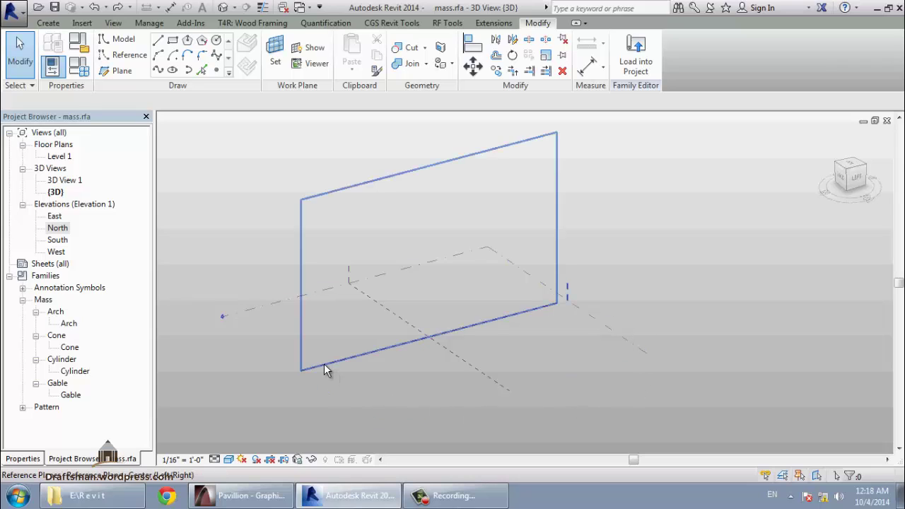
# Step: Try selecting the vertical reference plane and the level plane, then orbit the view
pyautogui.click(379, 354)
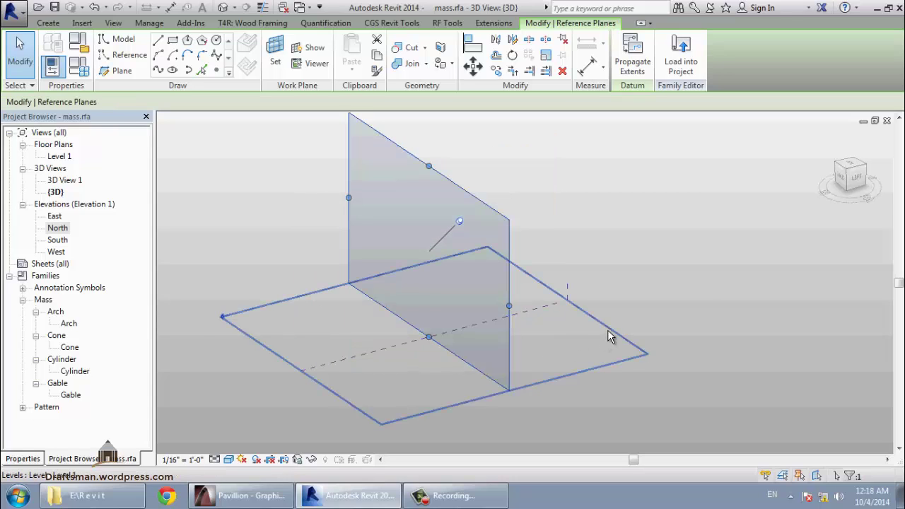
pyautogui.click(608, 331)
pyautogui.click(693, 293)
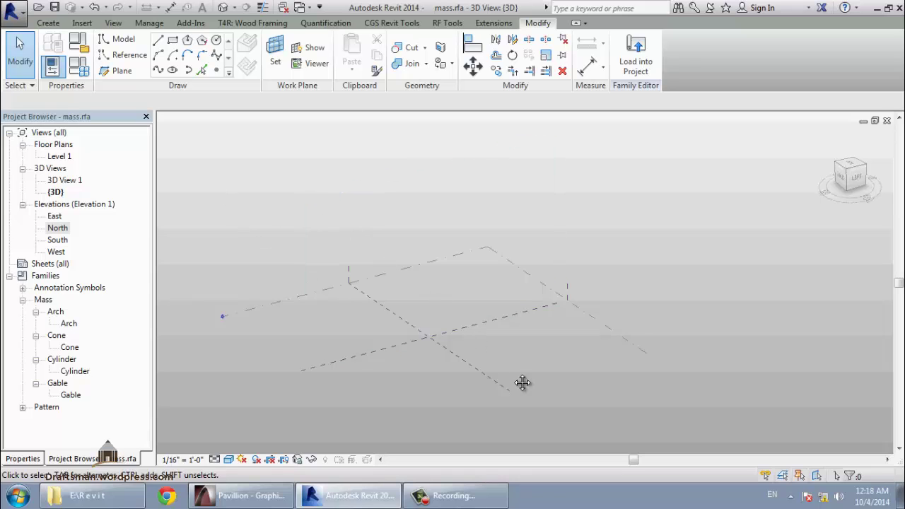
pyautogui.moveTo(523, 383); pyautogui.dragTo(550, 323, button='middle')
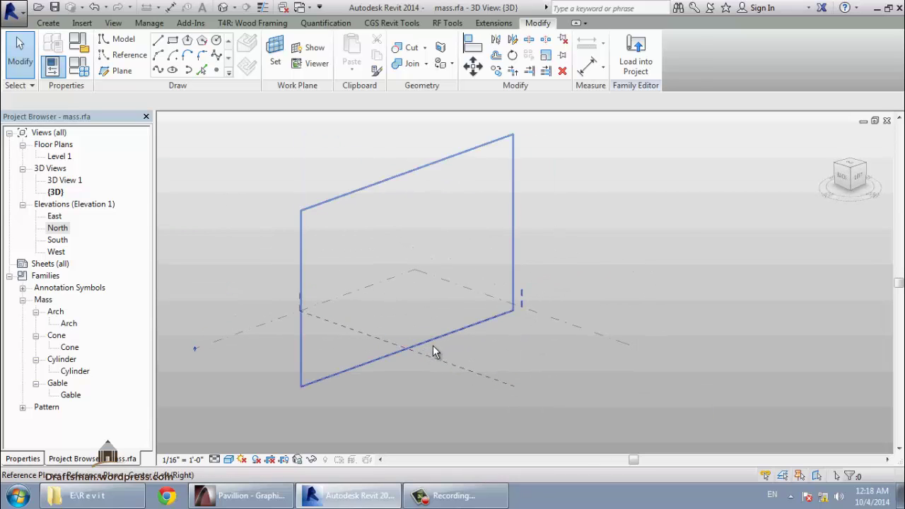
pyautogui.keyDown('shift'); pyautogui.moveTo(436, 380); pyautogui.dragTo(310, 332, button='middle'); pyautogui.keyUp('shift')
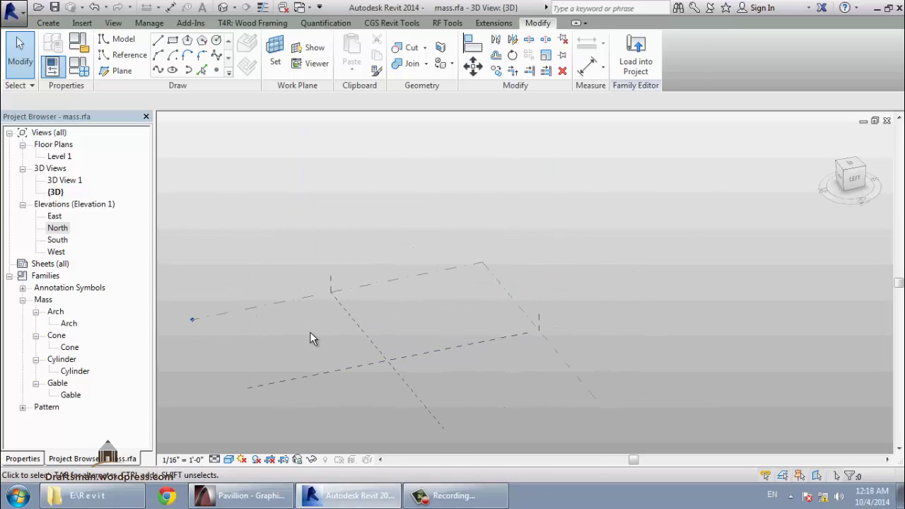
# Step: Select the vertical reference plane as the surface to draw on
pyautogui.click(46, 25)
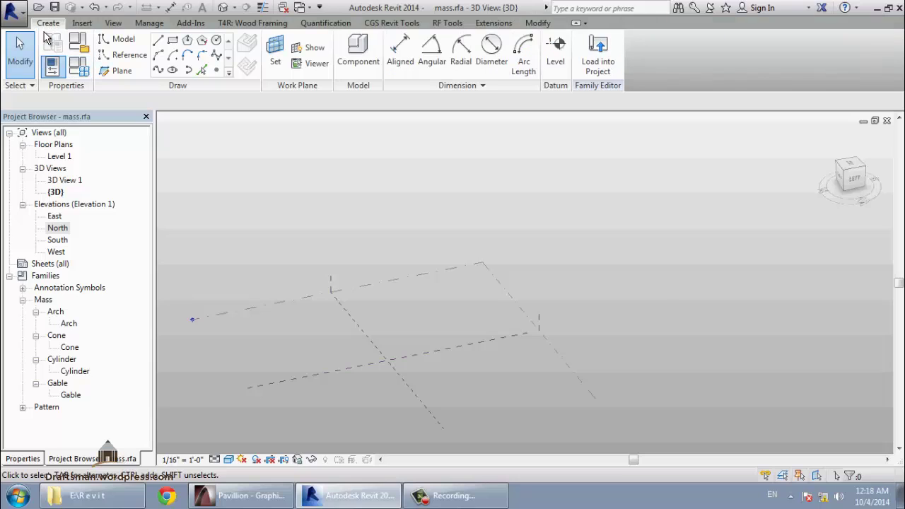
pyautogui.click(172, 44)
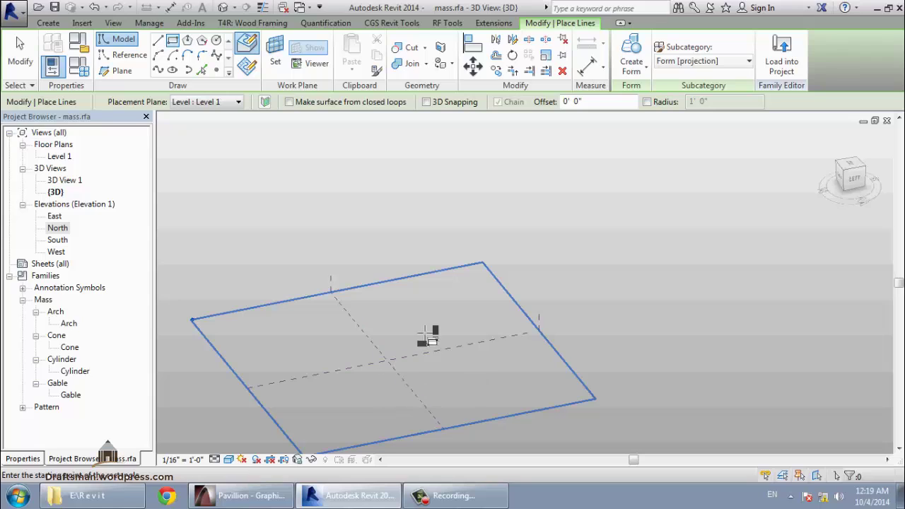
pyautogui.press('Escape')
pyautogui.press('Escape')
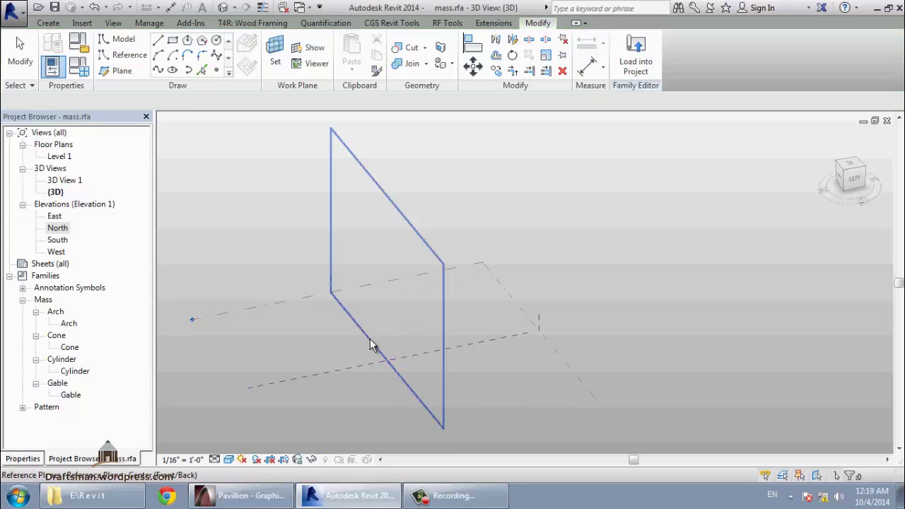
pyautogui.click(370, 344)
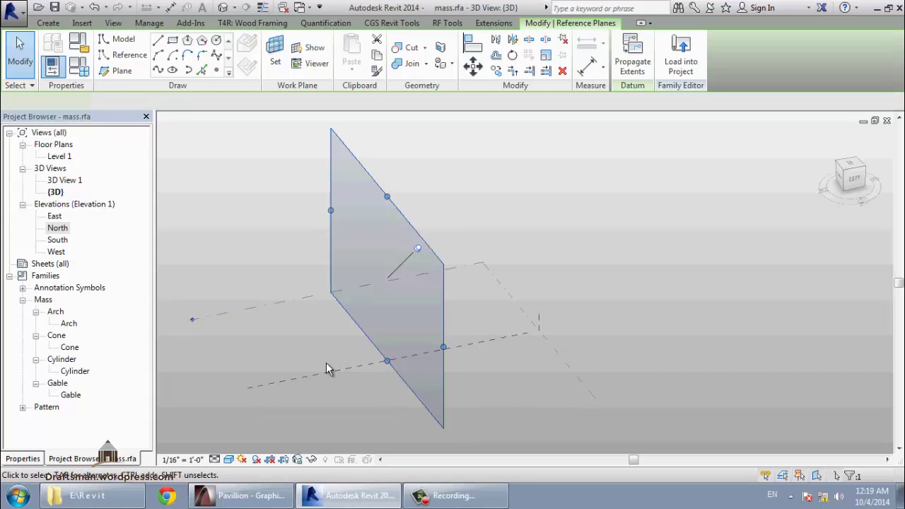
pyautogui.moveTo(369, 379)
pyautogui.keyDown('shift'); pyautogui.mouseDown(button='middle')
pyautogui.moveTo(483, 403)
pyautogui.moveTo(536, 389)
pyautogui.mouseUp(button='middle'); pyautogui.keyUp('shift')
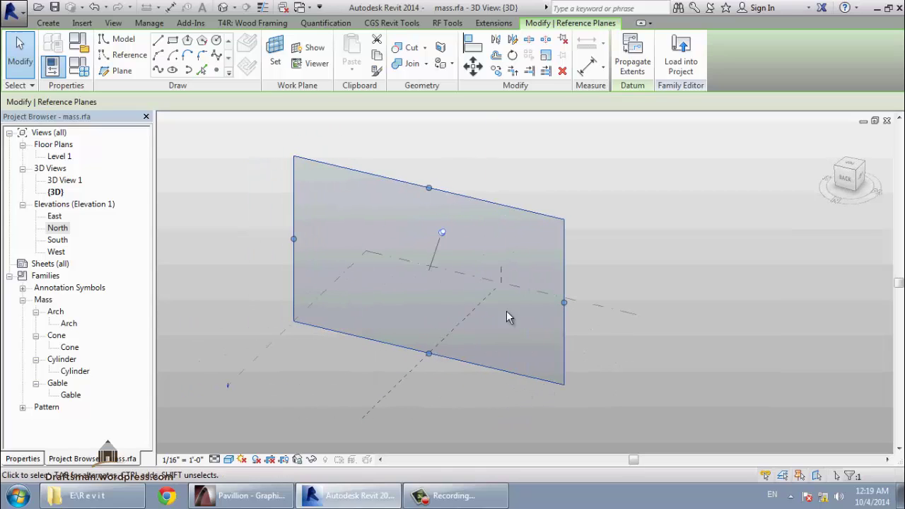
# Step: Draw a rectangle on the vertical reference plane
pyautogui.click(173, 40)
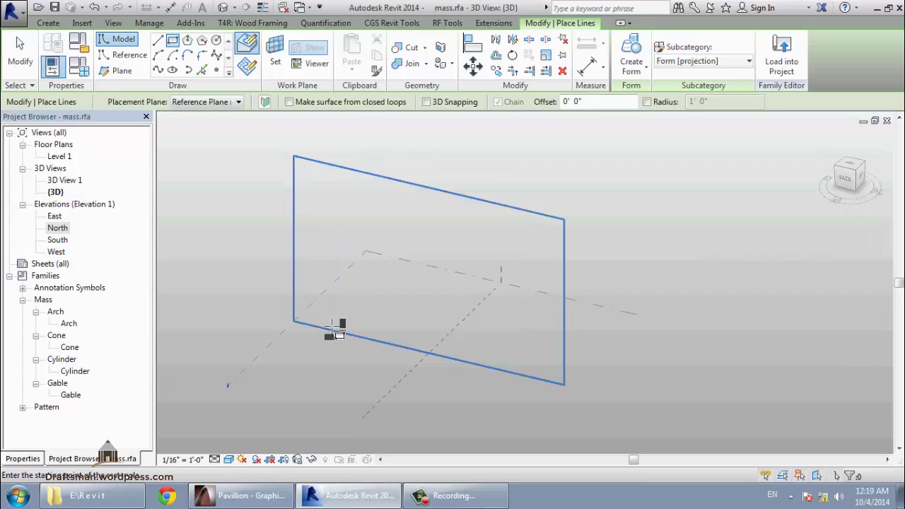
pyautogui.click(332, 328)
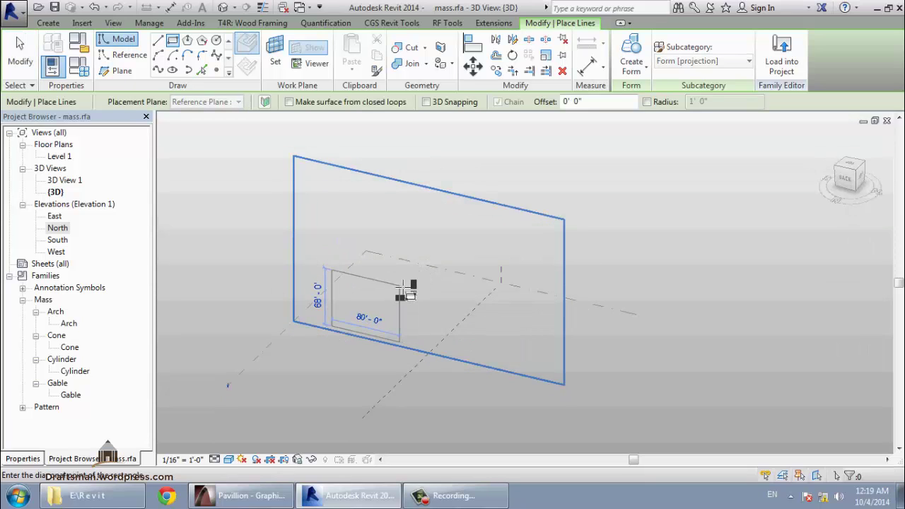
pyautogui.click(400, 286)
pyautogui.press('Escape')
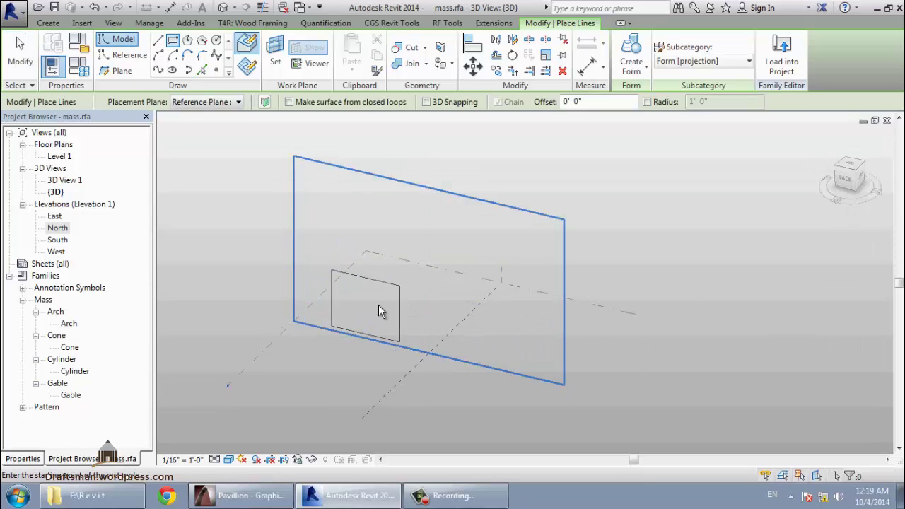
pyautogui.press('Escape')
# Step: Select the whole rectangle loop and extrude it into a solid form
pyautogui.moveTo(477, 367)
pyautogui.keyDown('shift'); pyautogui.mouseDown(button='middle')
pyautogui.moveTo(429, 375)
pyautogui.moveTo(240, 337)
pyautogui.moveTo(459, 358)
pyautogui.moveTo(400, 341)
pyautogui.mouseUp(button='middle'); pyautogui.keyUp('shift')
pyautogui.press('Tab')
pyautogui.click(398, 352)
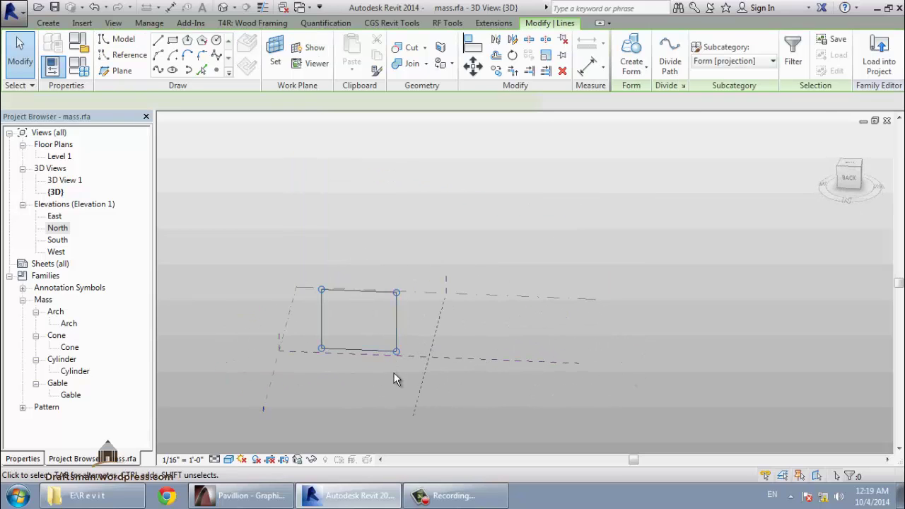
pyautogui.click(631, 80)
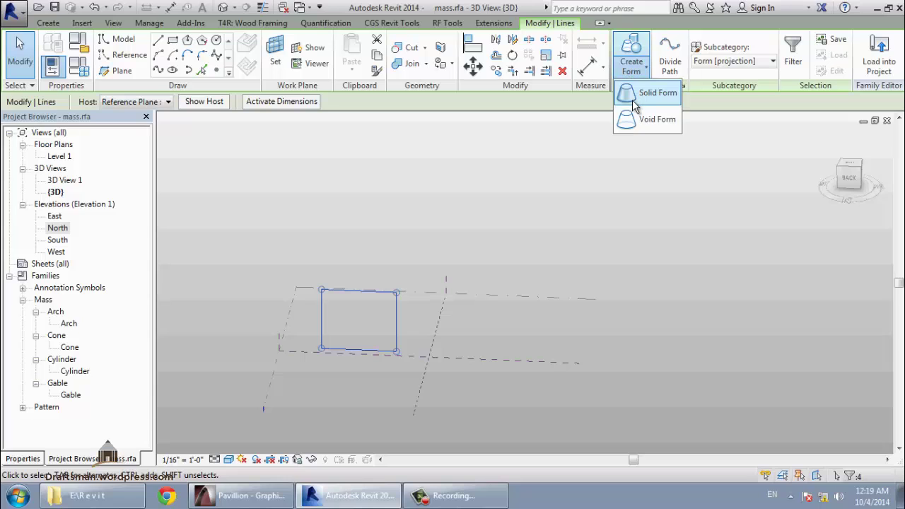
pyautogui.click(644, 93)
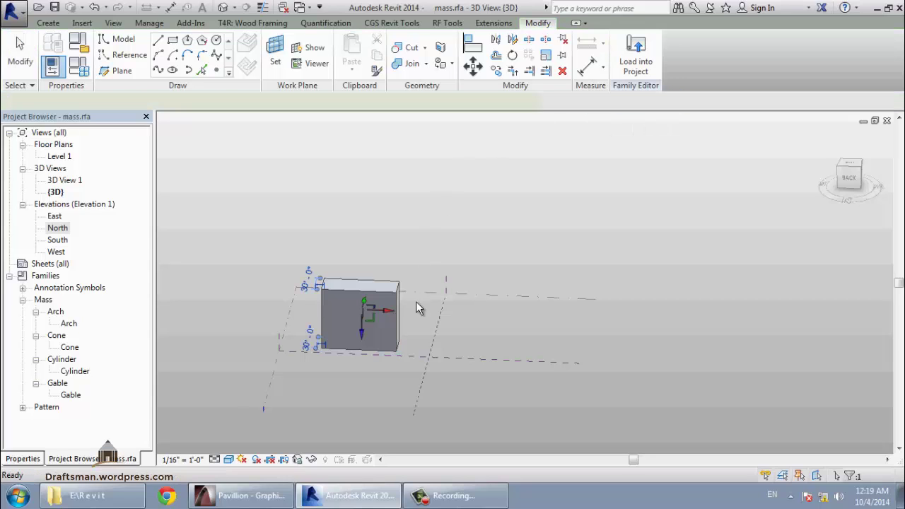
# Step: Select the box's top face, raise it and shift it sideways so the box leans
pyautogui.keyDown('shift'); pyautogui.moveTo(321, 364); pyautogui.dragTo(342, 394, button='middle'); pyautogui.keyUp('shift')
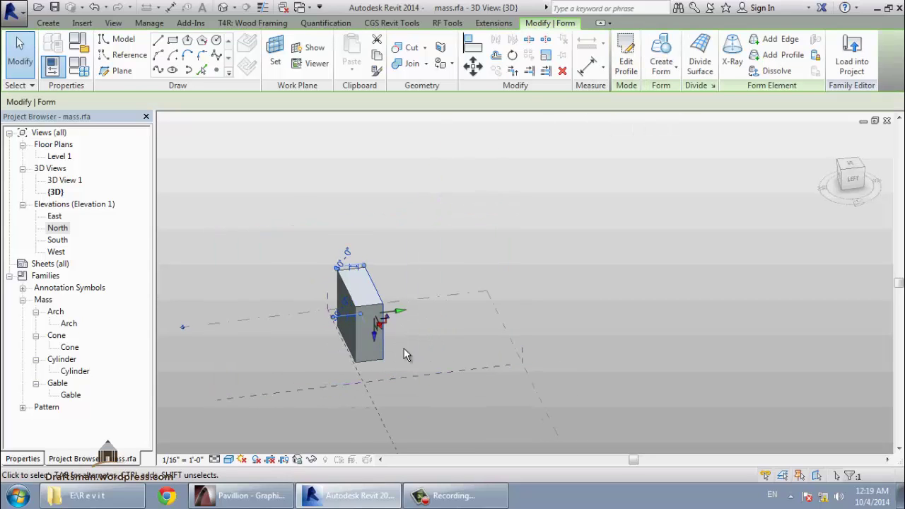
pyautogui.scroll(2, 386, 349)
pyautogui.moveTo(387, 349)
pyautogui.keyDown('shift'); pyautogui.mouseDown(button='middle')
pyautogui.moveTo(339, 341)
pyautogui.moveTo(368, 311)
pyautogui.mouseUp(button='middle'); pyautogui.keyUp('shift')
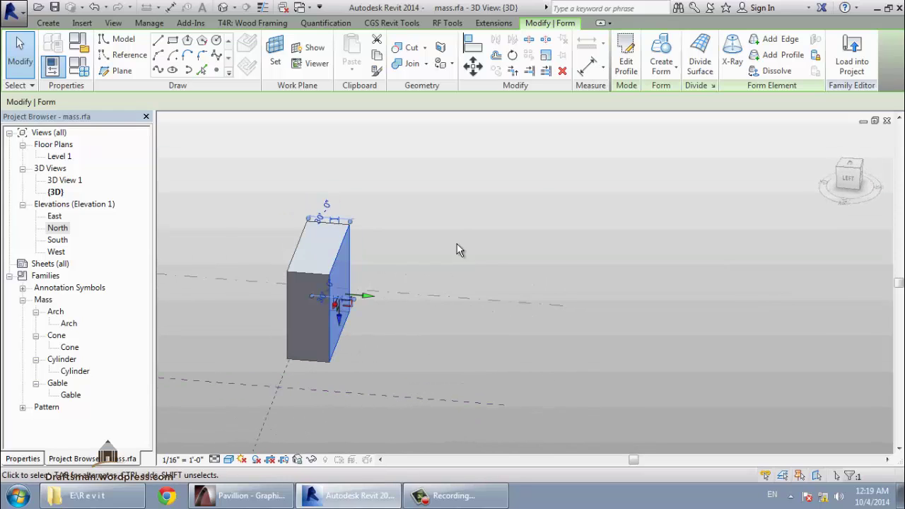
pyautogui.click(396, 247)
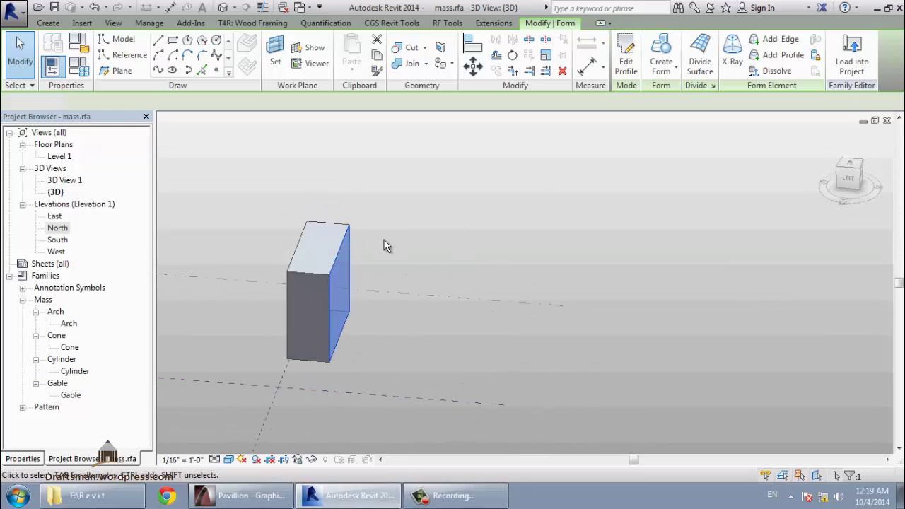
pyautogui.click(322, 248)
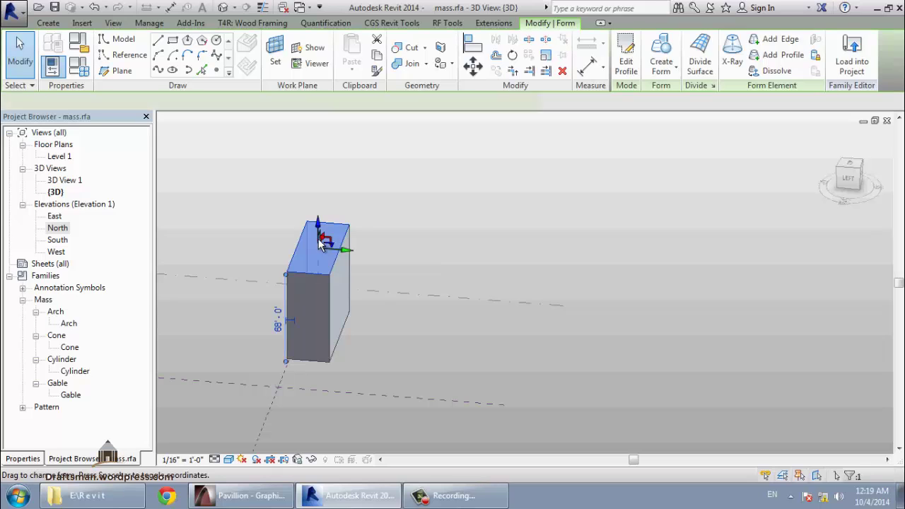
pyautogui.moveTo(312, 201)
pyautogui.mouseDown()
pyautogui.moveTo(323, 263)
pyautogui.moveTo(382, 297)
pyautogui.mouseUp()
pyautogui.click(599, 323)
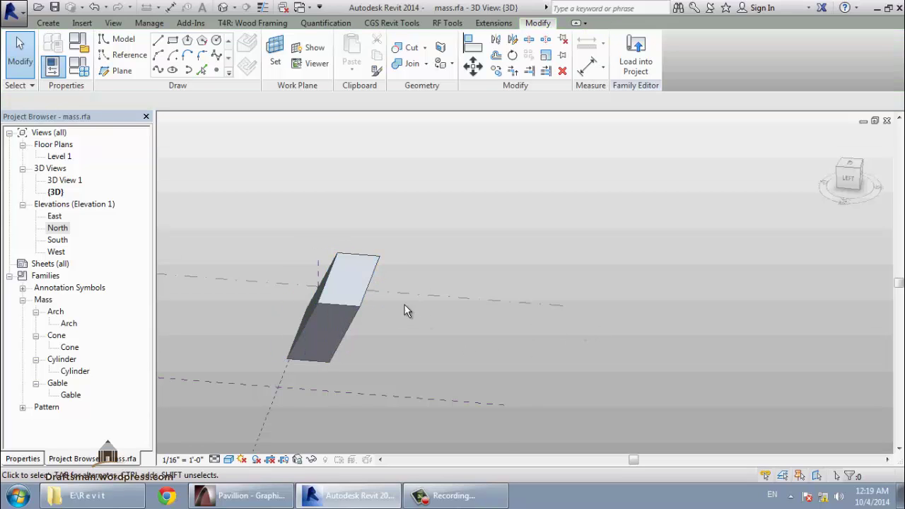
# Step: Drag the top face's right edge outward until it reads 54'-11 29/64"
pyautogui.click(368, 304)
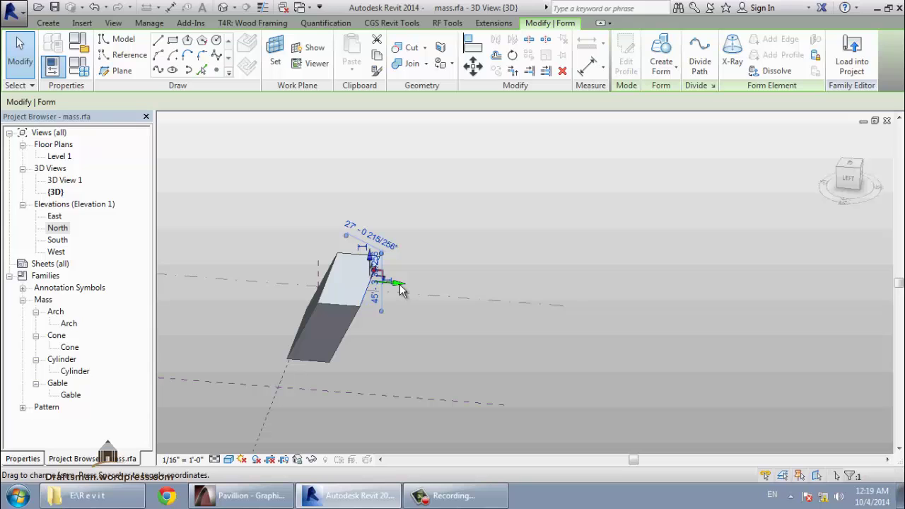
pyautogui.moveTo(401, 290); pyautogui.dragTo(443, 291)
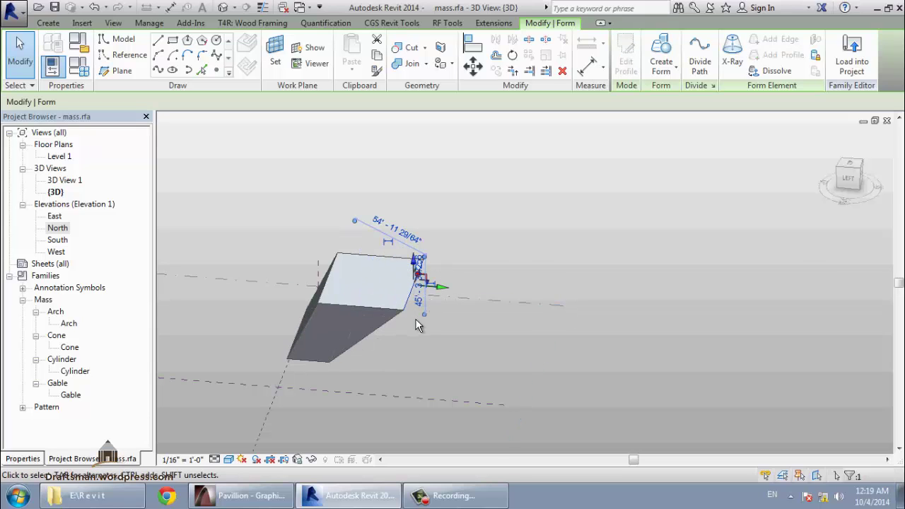
pyautogui.scroll(2, 408, 326)
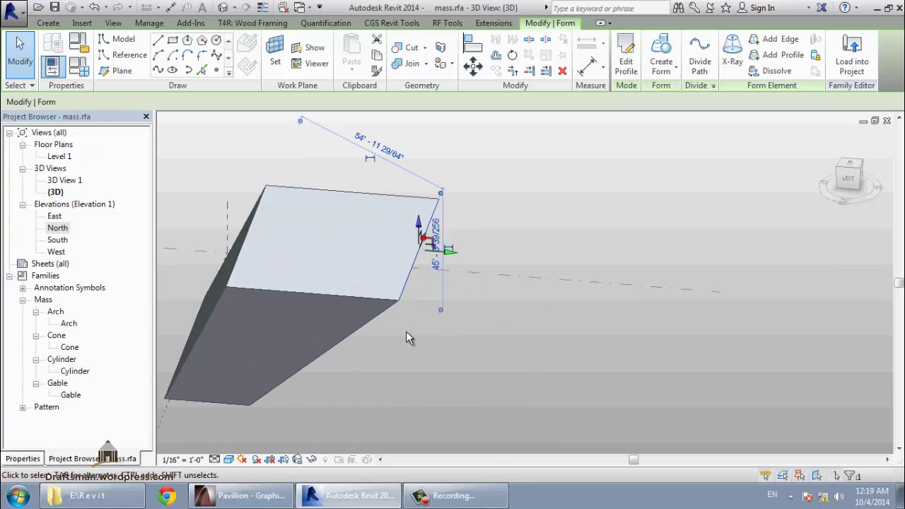
pyautogui.press('Escape')
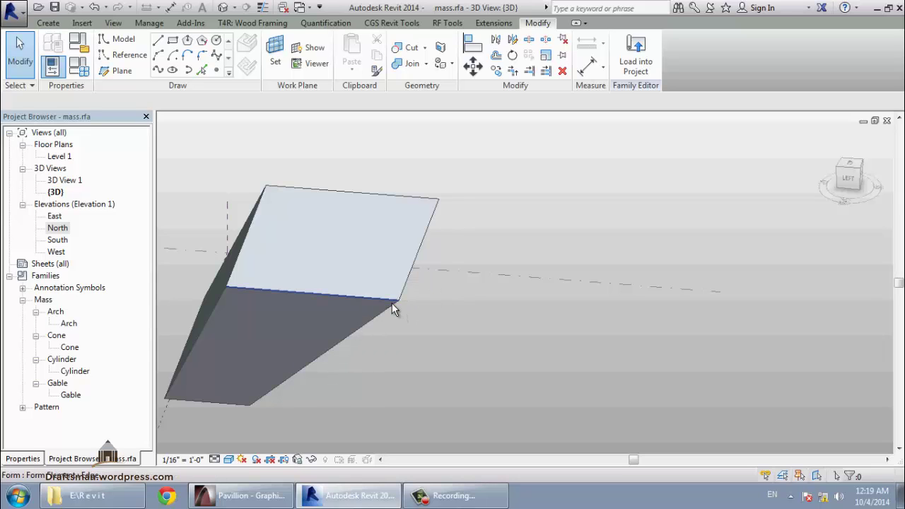
# Step: Pull a top corner vertex out and down, stretching that edge to 102' - 0 251/256"
pyautogui.click(397, 303)
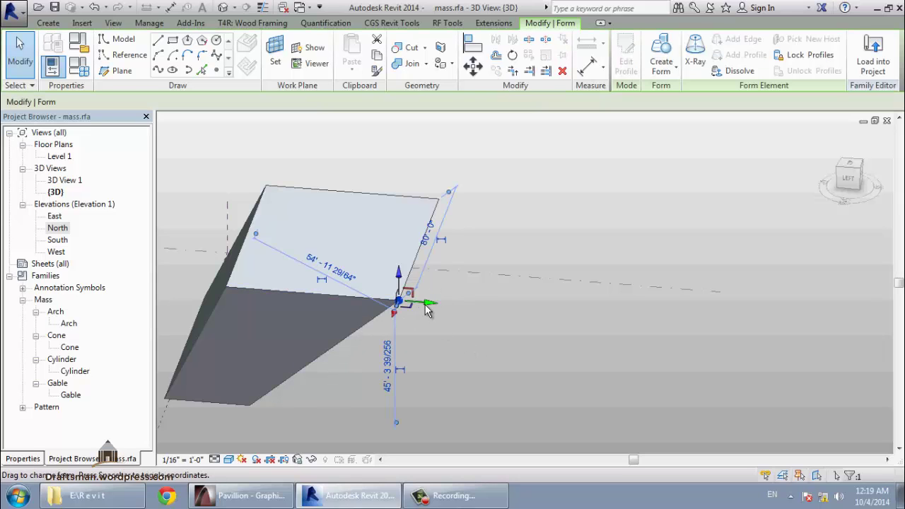
pyautogui.moveTo(399, 302); pyautogui.dragTo(501, 319)
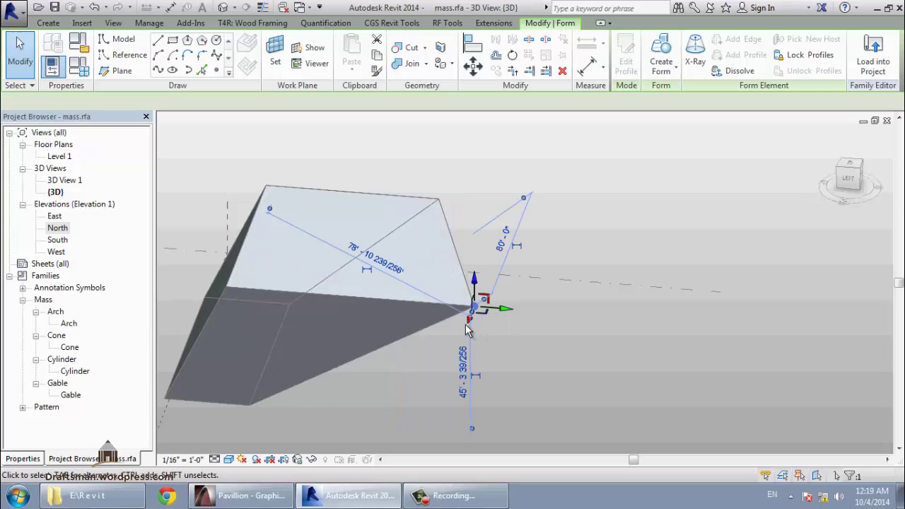
pyautogui.moveTo(501, 320); pyautogui.dragTo(460, 345)
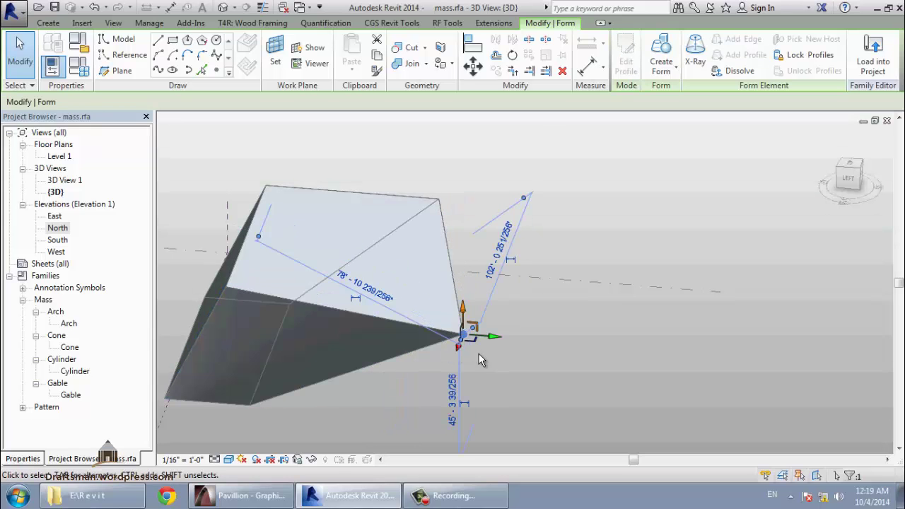
pyautogui.click(556, 354)
pyautogui.moveTo(368, 354)
pyautogui.keyDown('shift'); pyautogui.mouseDown(button='middle')
pyautogui.moveTo(424, 304)
pyautogui.moveTo(295, 390)
pyautogui.moveTo(406, 365)
pyautogui.mouseUp(button='middle'); pyautogui.keyUp('shift')
pyautogui.scroll(-2, 457, 367)
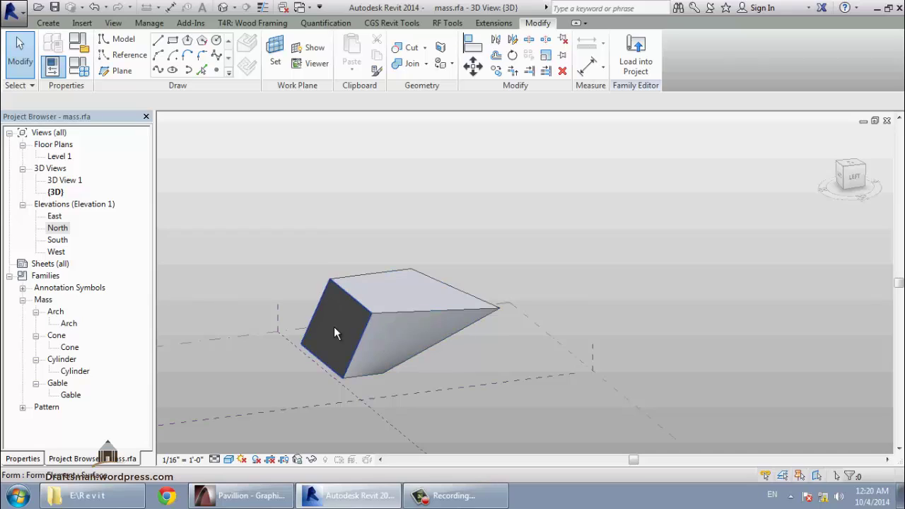
pyautogui.click(282, 77)
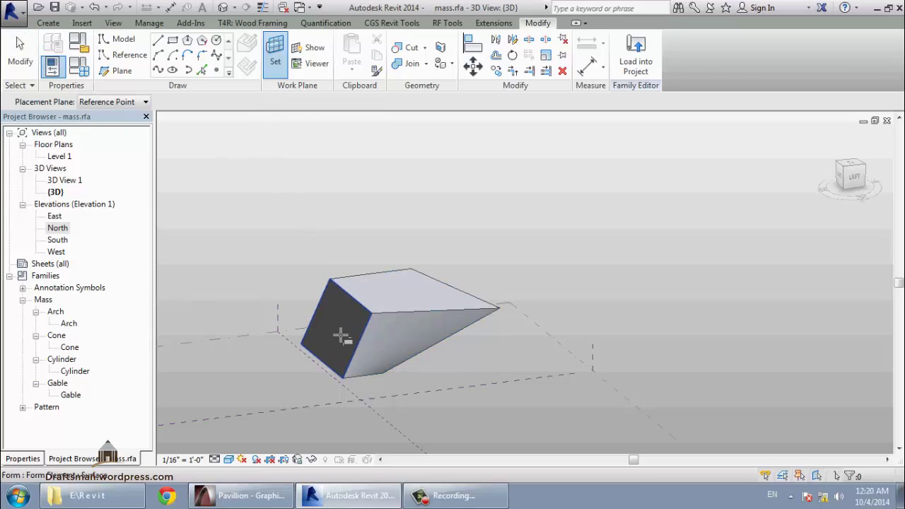
# Step: Make the wedge's top face the work plane and draw a circle on it
pyautogui.click(419, 300)
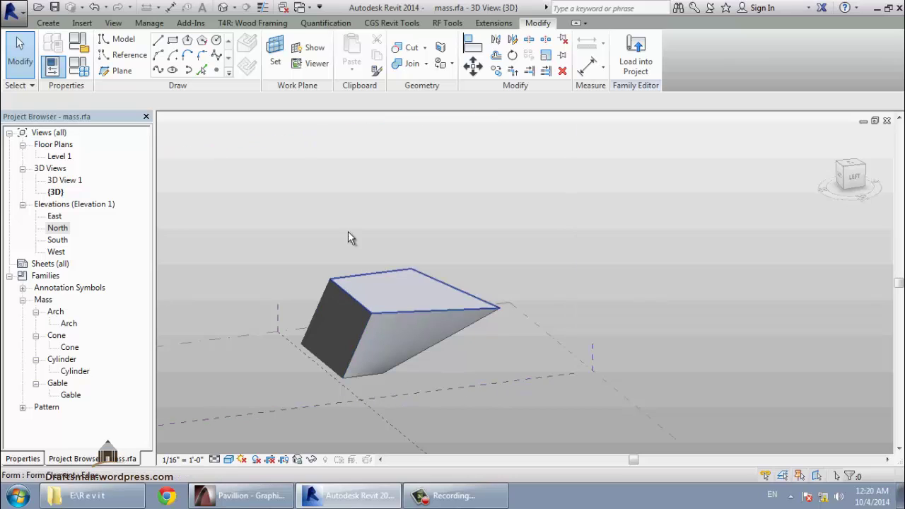
pyautogui.click(311, 48)
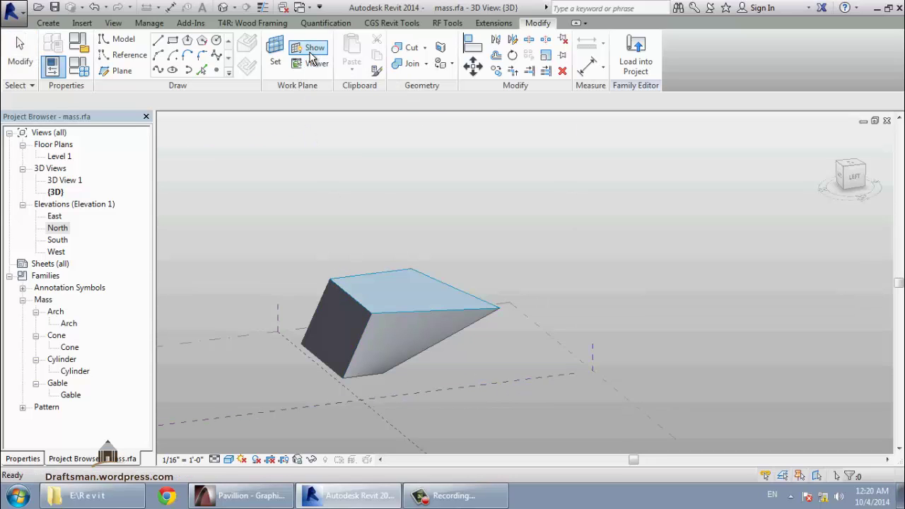
pyautogui.moveTo(359, 300)
pyautogui.keyDown('shift'); pyautogui.mouseDown(button='middle')
pyautogui.moveTo(239, 365)
pyautogui.moveTo(356, 327)
pyautogui.moveTo(356, 253)
pyautogui.moveTo(347, 314)
pyautogui.moveTo(320, 336)
pyautogui.mouseUp(button='middle'); pyautogui.keyUp('shift')
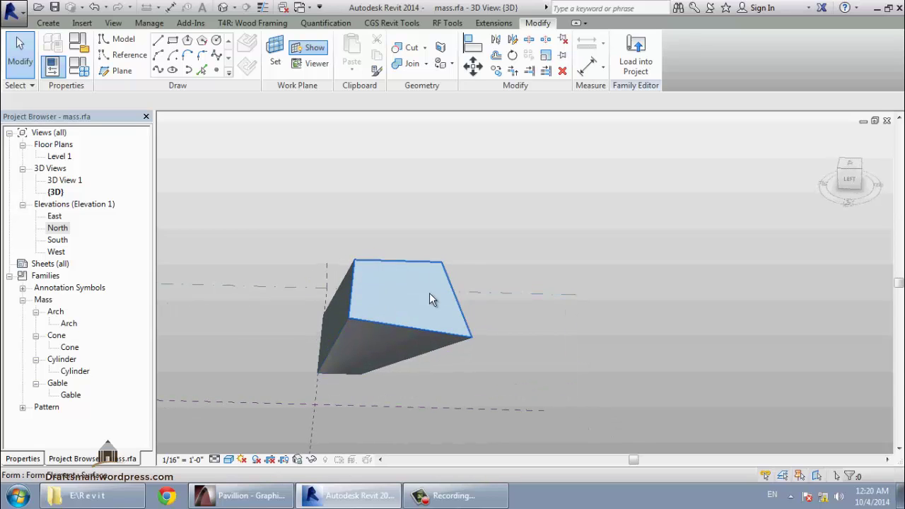
pyautogui.click(216, 40)
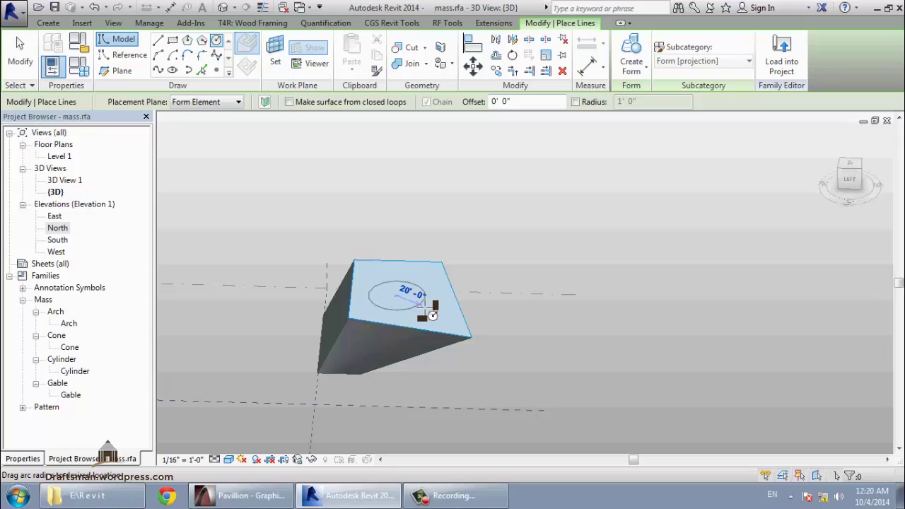
pyautogui.click(421, 300)
pyautogui.keyDown('shift'); pyautogui.moveTo(406, 378); pyautogui.dragTo(437, 379, button='middle'); pyautogui.keyUp('shift')
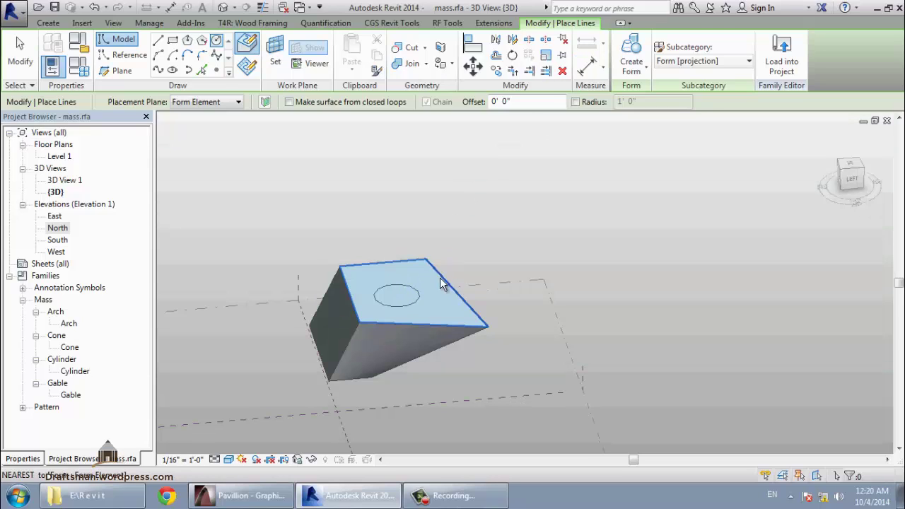
pyautogui.press('Escape')
pyautogui.press('Escape')
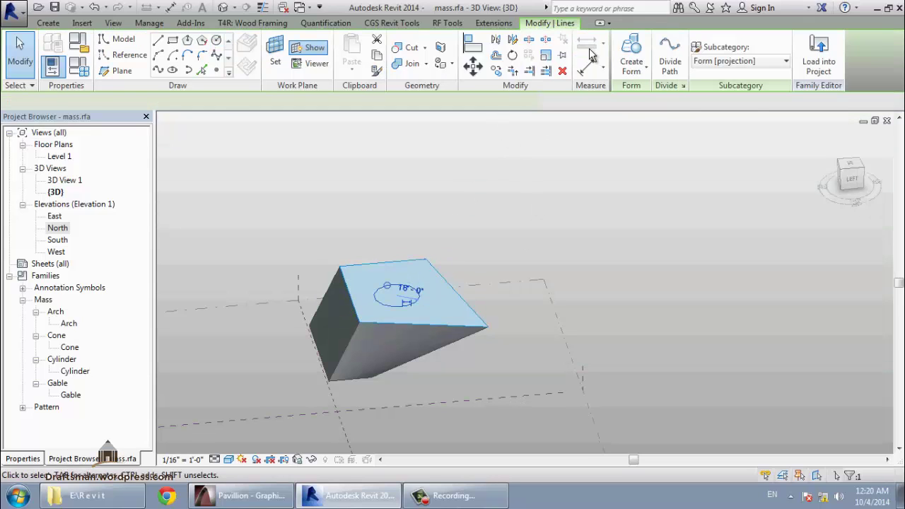
# Step: Turn the circle into a void form that carves a hole into the top face
pyautogui.click(639, 74)
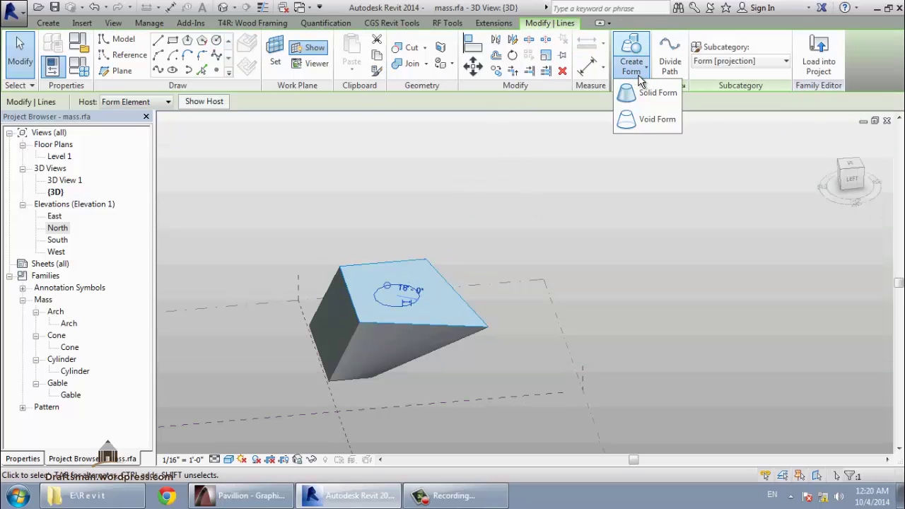
pyautogui.click(646, 122)
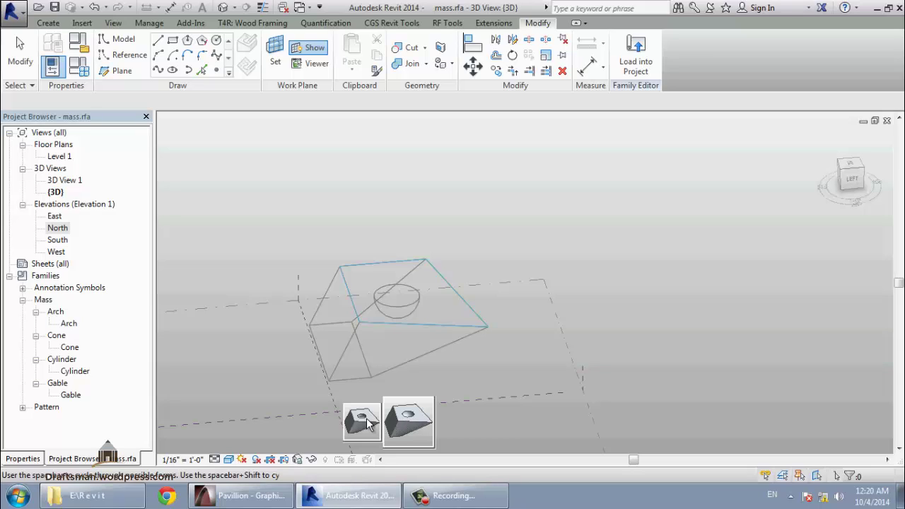
pyautogui.click(422, 431)
pyautogui.moveTo(375, 370)
pyautogui.keyDown('shift'); pyautogui.mouseDown(button='middle')
pyautogui.moveTo(306, 345)
pyautogui.moveTo(464, 313)
pyautogui.moveTo(430, 399)
pyautogui.moveTo(376, 285)
pyautogui.moveTo(378, 259)
pyautogui.moveTo(354, 212)
pyautogui.moveTo(407, 229)
pyautogui.mouseUp(button='middle'); pyautogui.keyUp('shift')
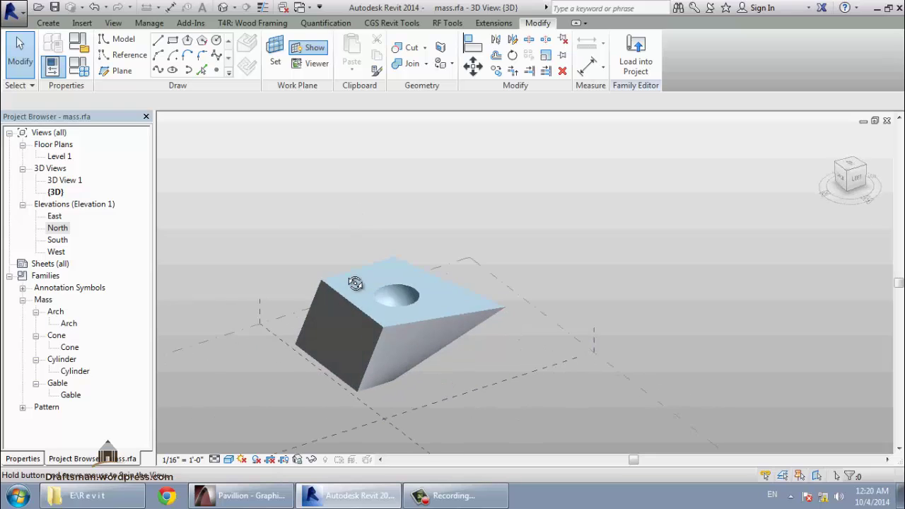
pyautogui.click(526, 302)
# Step: In the North elevation, copy Level 1 up 88' to create Level 2
pyautogui.click(594, 333)
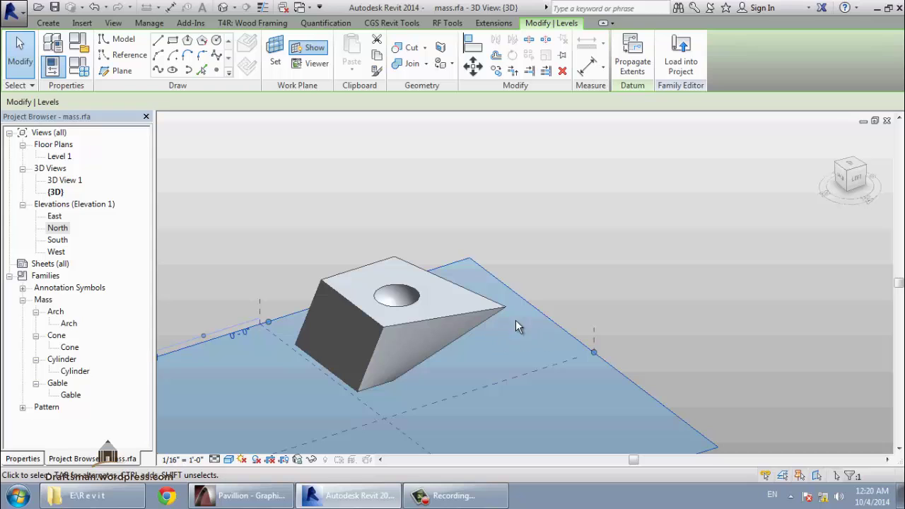
pyautogui.doubleClick(58, 228)
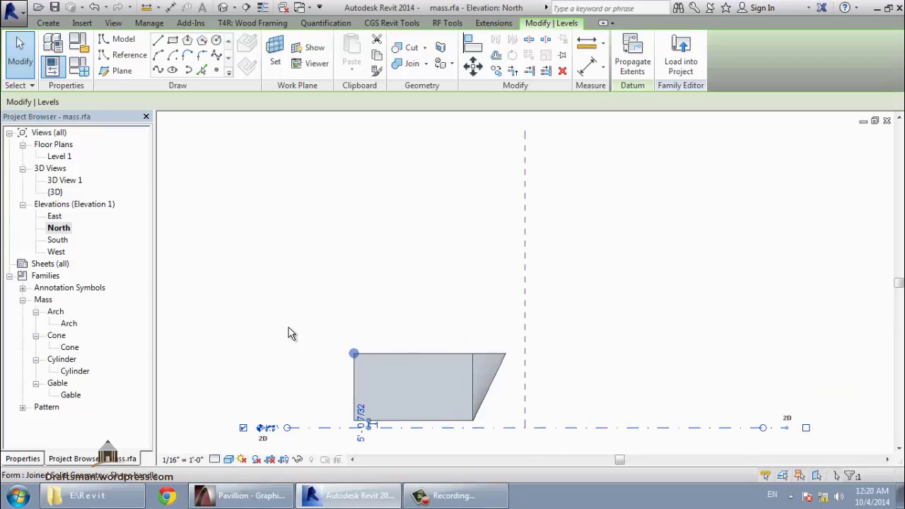
pyautogui.press('m')
pyautogui.press('v')
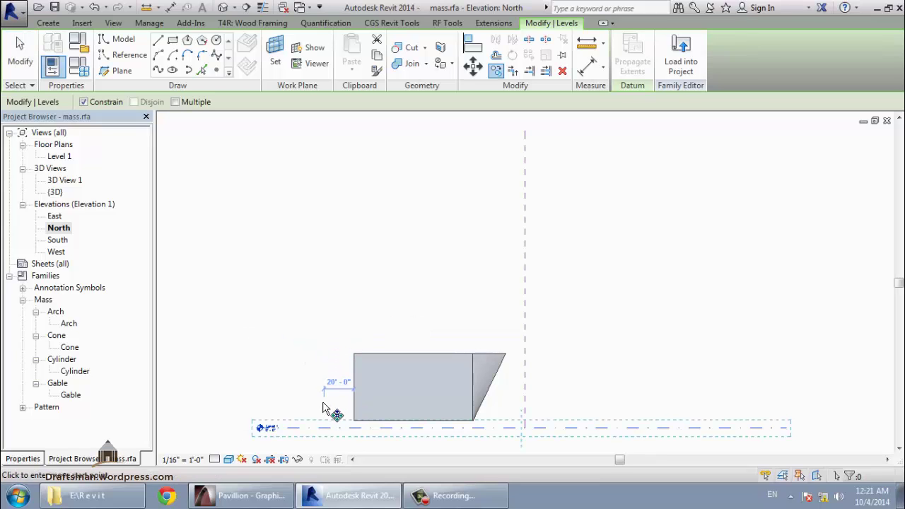
pyautogui.click(324, 402)
pyautogui.click(327, 270)
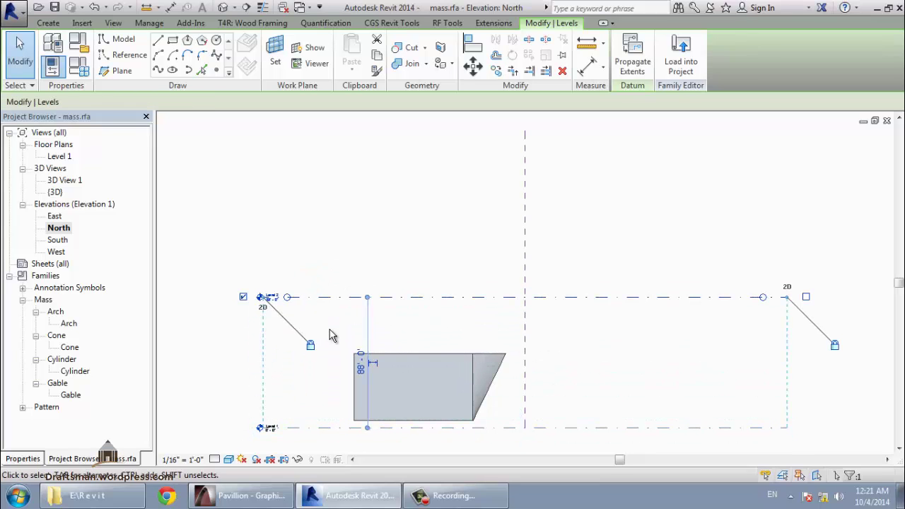
# Step: Copy the new level another 76' higher
pyautogui.press('m')
pyautogui.press('v')
pyautogui.click(292, 372)
pyautogui.click(298, 259)
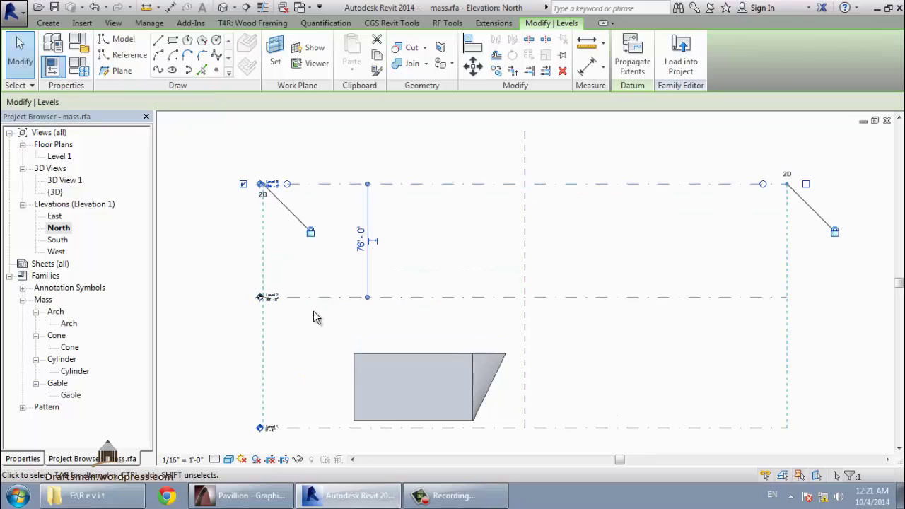
pyautogui.click(314, 311)
pyautogui.scroll(3, 299, 305)
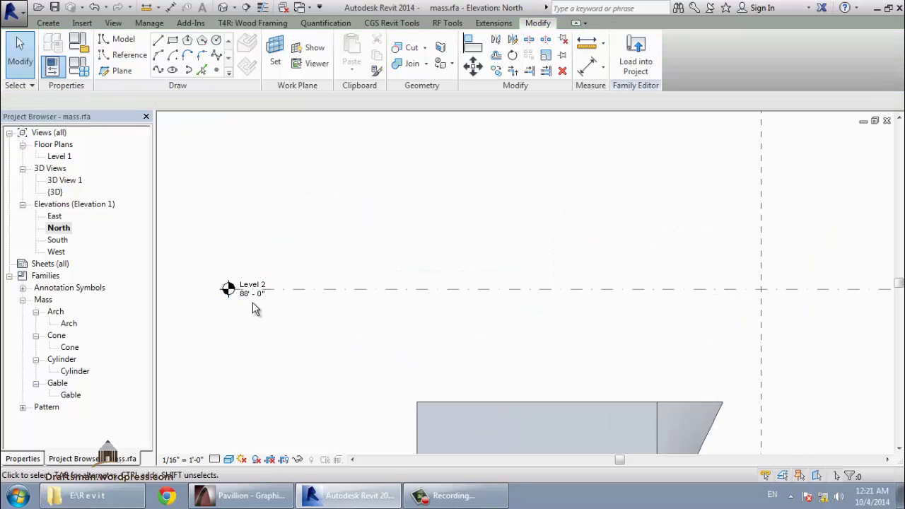
pyautogui.scroll(-3, 347, 332)
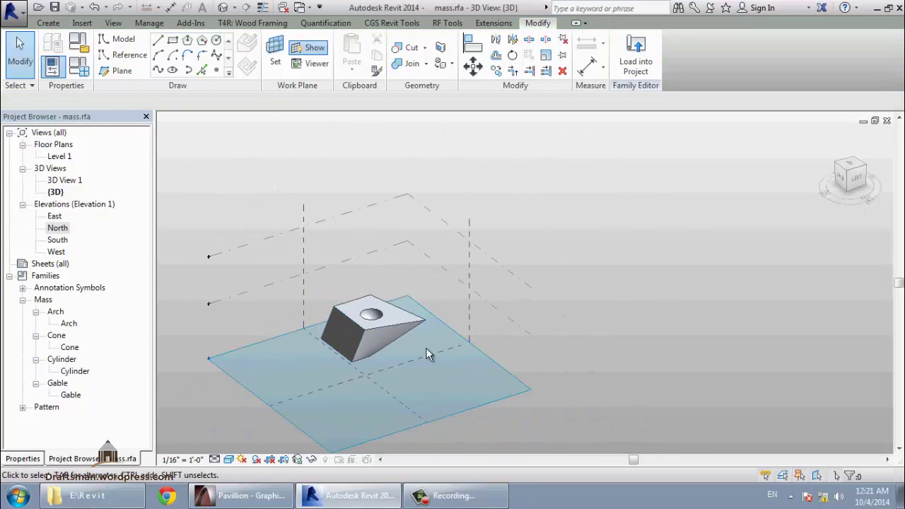
# Step: Draw a rectangle on Level 1 beside the wedge
pyautogui.moveTo(425, 358)
pyautogui.keyDown('shift'); pyautogui.mouseDown(button='middle')
pyautogui.moveTo(416, 400)
pyautogui.moveTo(590, 430)
pyautogui.moveTo(494, 366)
pyautogui.moveTo(542, 386)
pyautogui.moveTo(565, 373)
pyautogui.mouseUp(button='middle'); pyautogui.keyUp('shift')
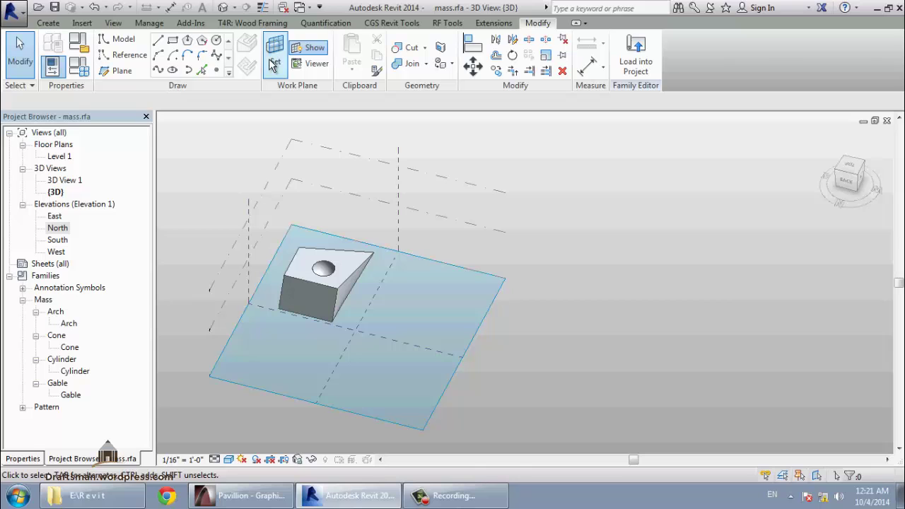
pyautogui.click(53, 24)
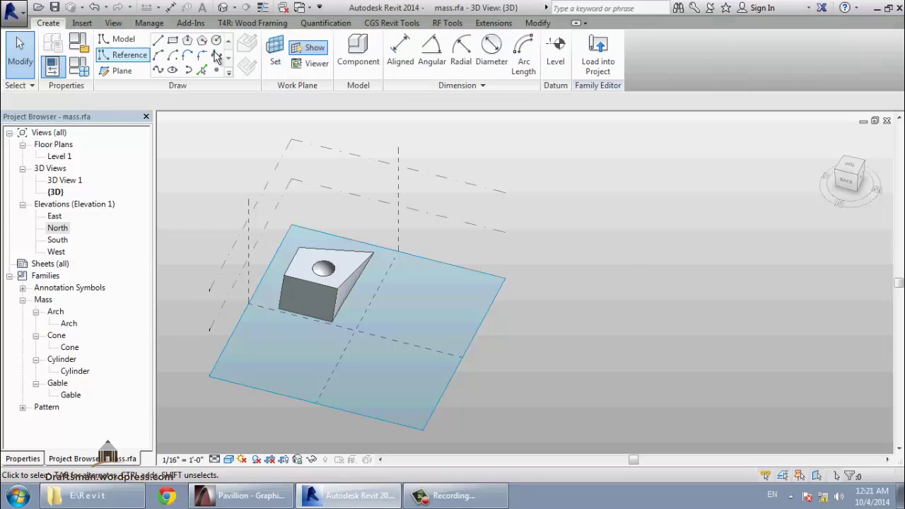
pyautogui.click(172, 40)
pyautogui.click(405, 281)
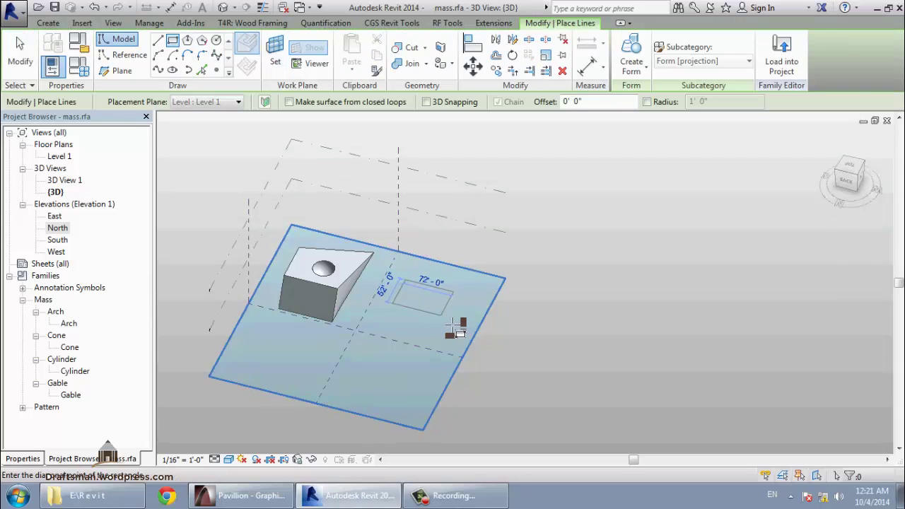
pyautogui.press('Escape')
pyautogui.press('Escape')
# Step: Draw a rectangle on Level 2
pyautogui.click(455, 228)
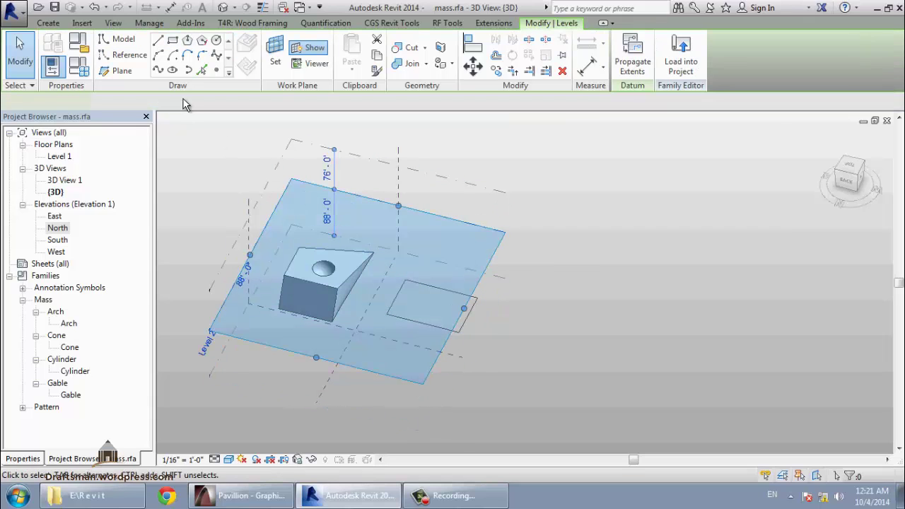
pyautogui.click(173, 41)
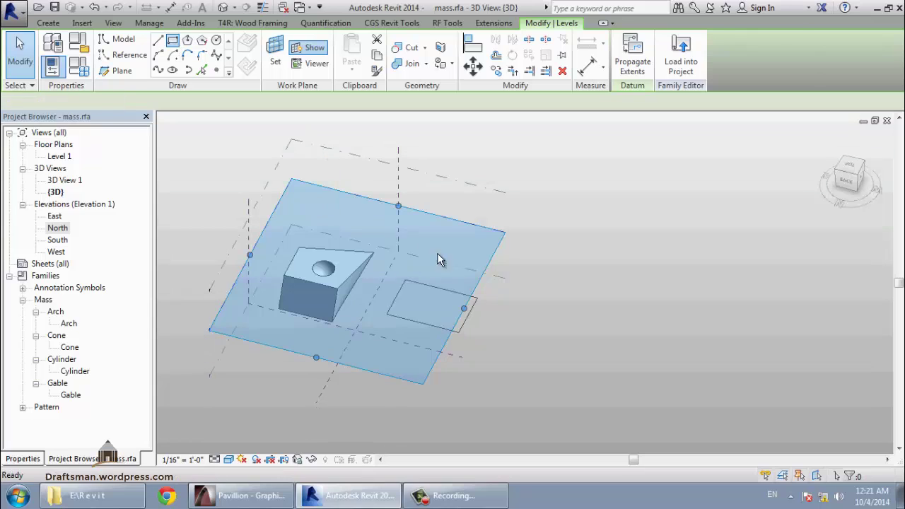
pyautogui.click(404, 262)
pyautogui.click(460, 309)
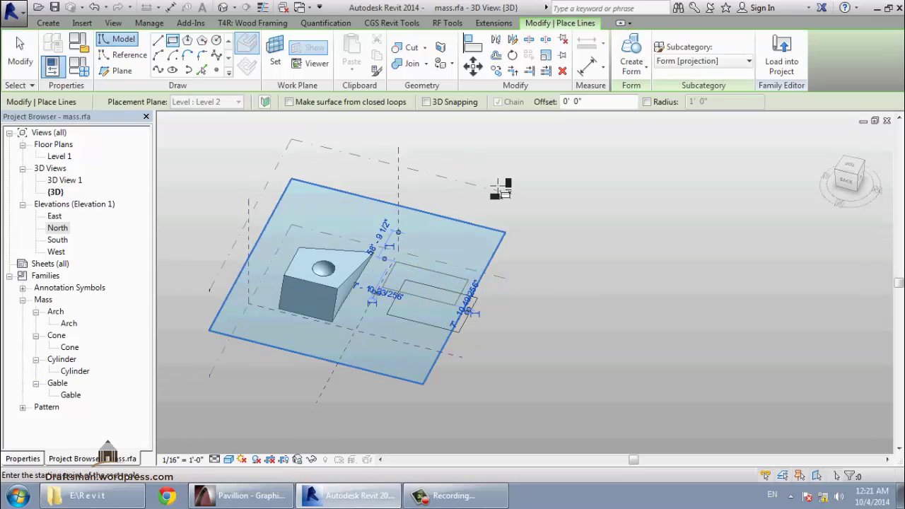
pyautogui.press('Escape')
pyautogui.press('Escape')
# Step: Draw a hexagon on Level 3, then window-select all the stacked profiles
pyautogui.click(357, 186)
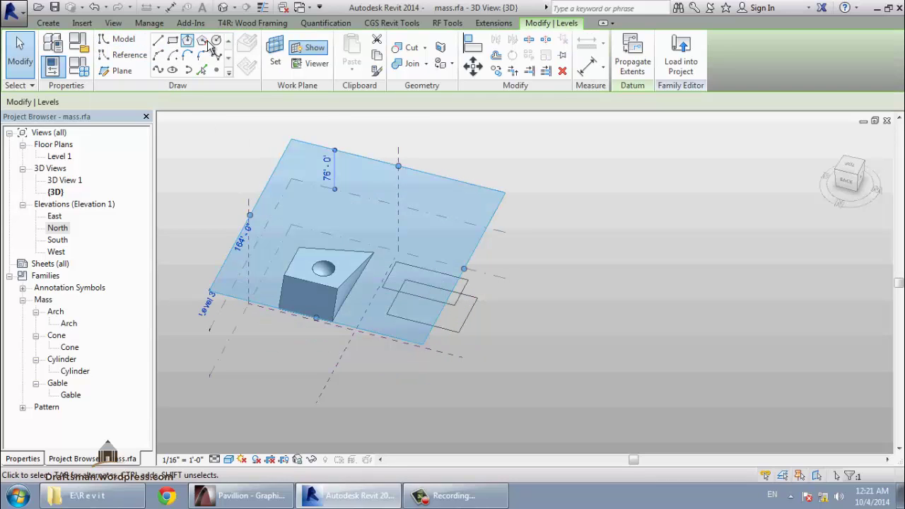
pyautogui.click(202, 42)
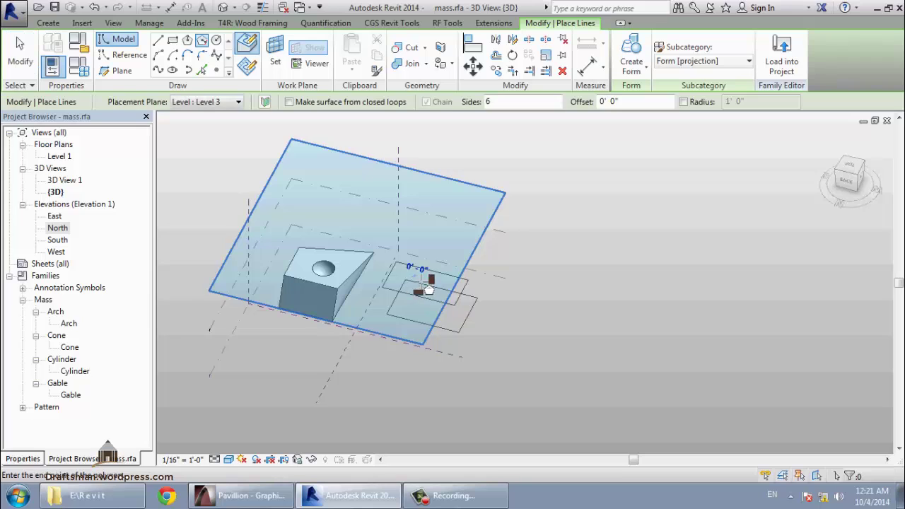
pyautogui.click(416, 280)
pyautogui.click(450, 281)
pyautogui.press('Escape')
pyautogui.press('Escape')
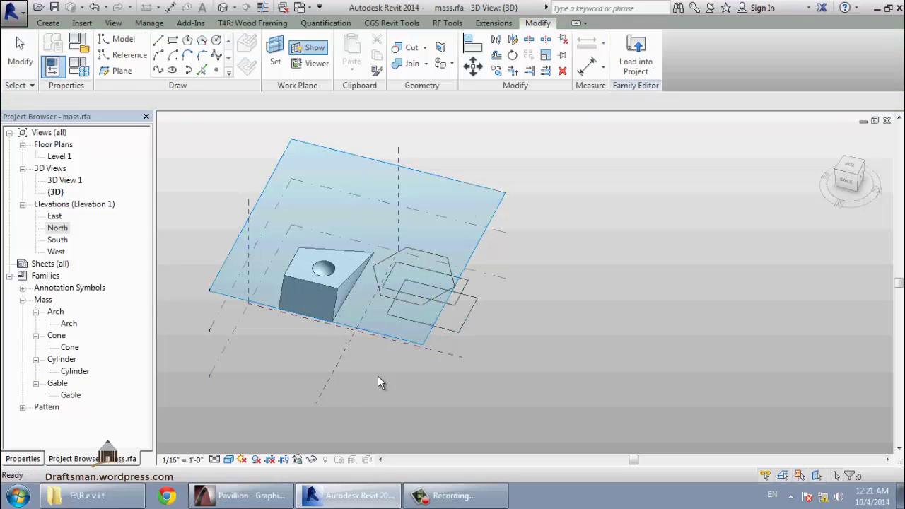
pyautogui.moveTo(345, 380)
pyautogui.mouseDown()
pyautogui.moveTo(486, 252)
pyautogui.moveTo(487, 238)
pyautogui.mouseUp()
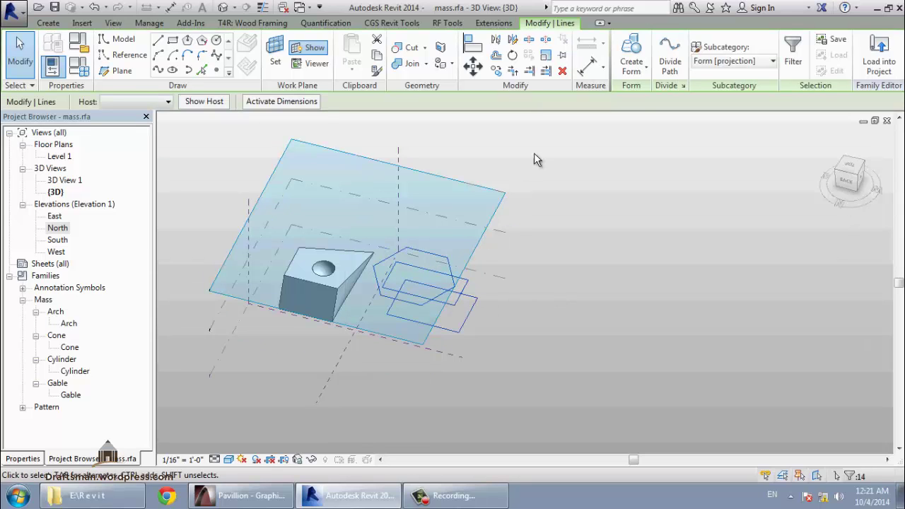
# Step: Create a solid form lofted from the rectangles to the hexagon, then orbit to inspect both masses
pyautogui.click(632, 65)
pyautogui.click(641, 92)
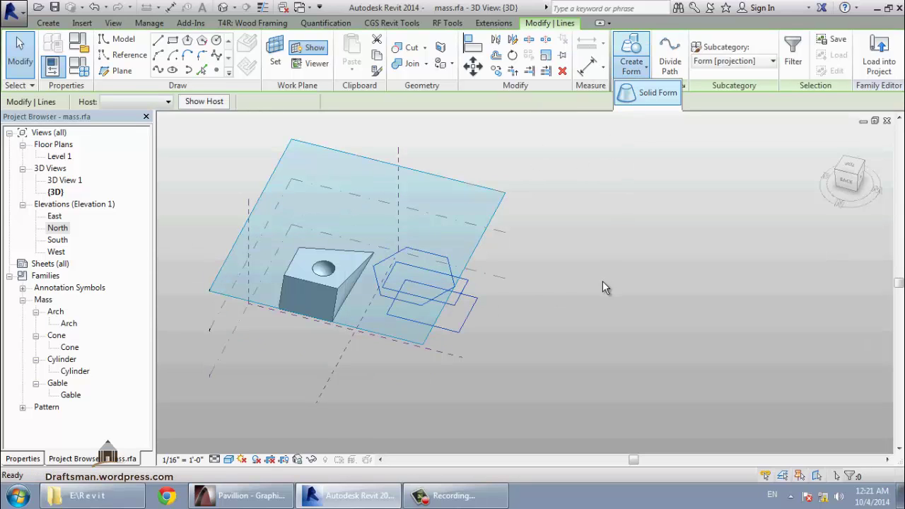
pyautogui.keyDown('shift'); pyautogui.moveTo(410, 337); pyautogui.dragTo(435, 345, button='middle'); pyautogui.keyUp('shift')
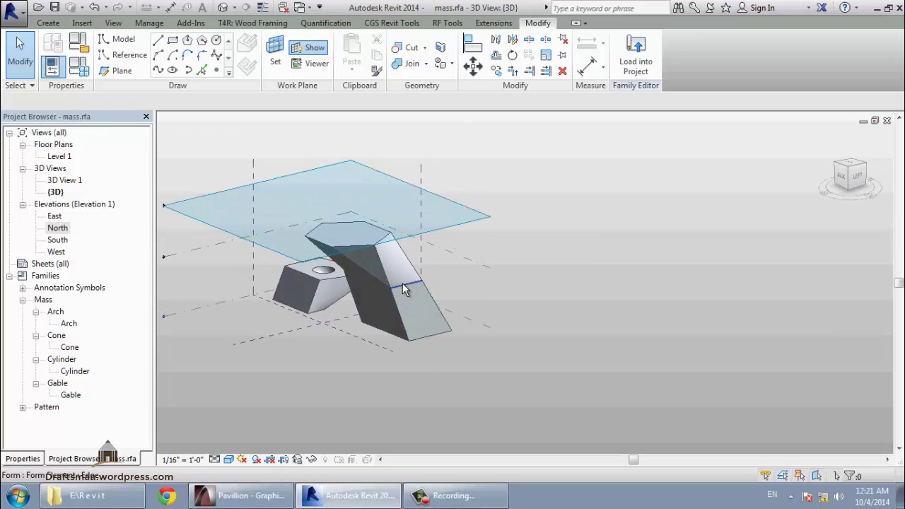
pyautogui.moveTo(367, 315)
pyautogui.keyDown('shift'); pyautogui.mouseDown(button='middle')
pyautogui.moveTo(375, 377)
pyautogui.moveTo(469, 324)
pyautogui.moveTo(244, 190)
pyautogui.moveTo(250, 252)
pyautogui.moveTo(287, 318)
pyautogui.moveTo(426, 357)
pyautogui.mouseUp(button='middle'); pyautogui.keyUp('shift')
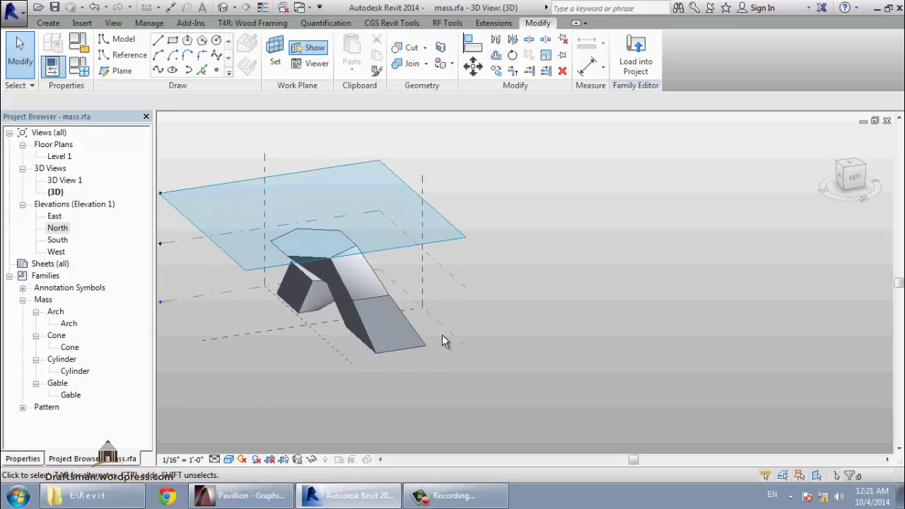
pyautogui.moveTo(354, 257)
pyautogui.keyDown('shift'); pyautogui.mouseDown(button='middle')
pyautogui.moveTo(354, 317)
pyautogui.moveTo(424, 331)
pyautogui.moveTo(517, 316)
pyautogui.moveTo(348, 270)
pyautogui.moveTo(485, 275)
pyautogui.moveTo(479, 311)
pyautogui.moveTo(394, 271)
pyautogui.moveTo(404, 242)
pyautogui.moveTo(482, 247)
pyautogui.moveTo(465, 298)
pyautogui.moveTo(368, 269)
pyautogui.moveTo(353, 283)
pyautogui.moveTo(395, 320)
pyautogui.moveTo(344, 318)
pyautogui.moveTo(493, 324)
pyautogui.moveTo(392, 334)
pyautogui.mouseUp(button='middle'); pyautogui.keyUp('shift')
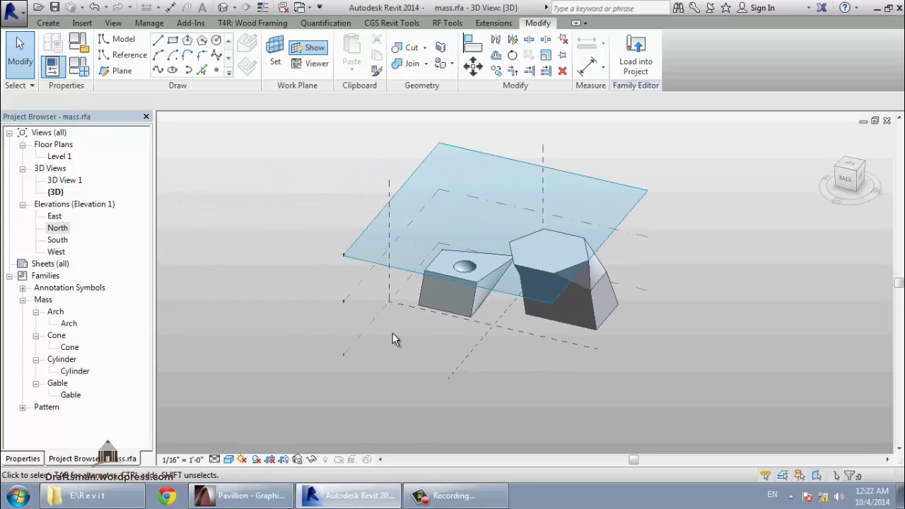